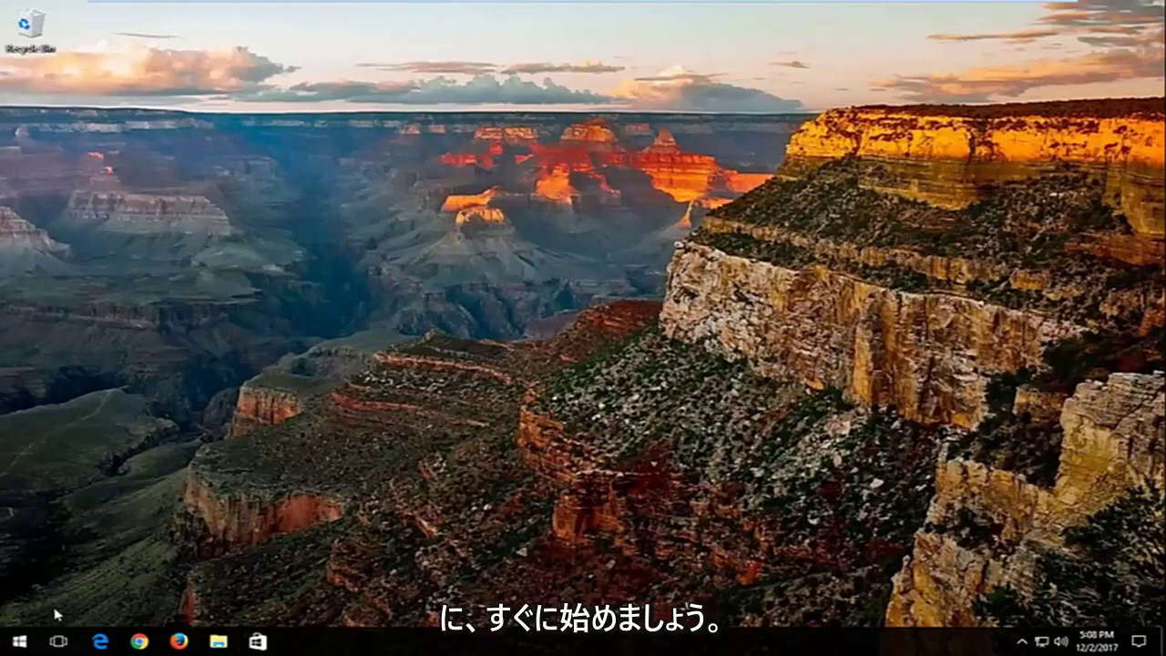
# Search the system for "services" and open the Services desktop app
pyautogui.click(18, 642)
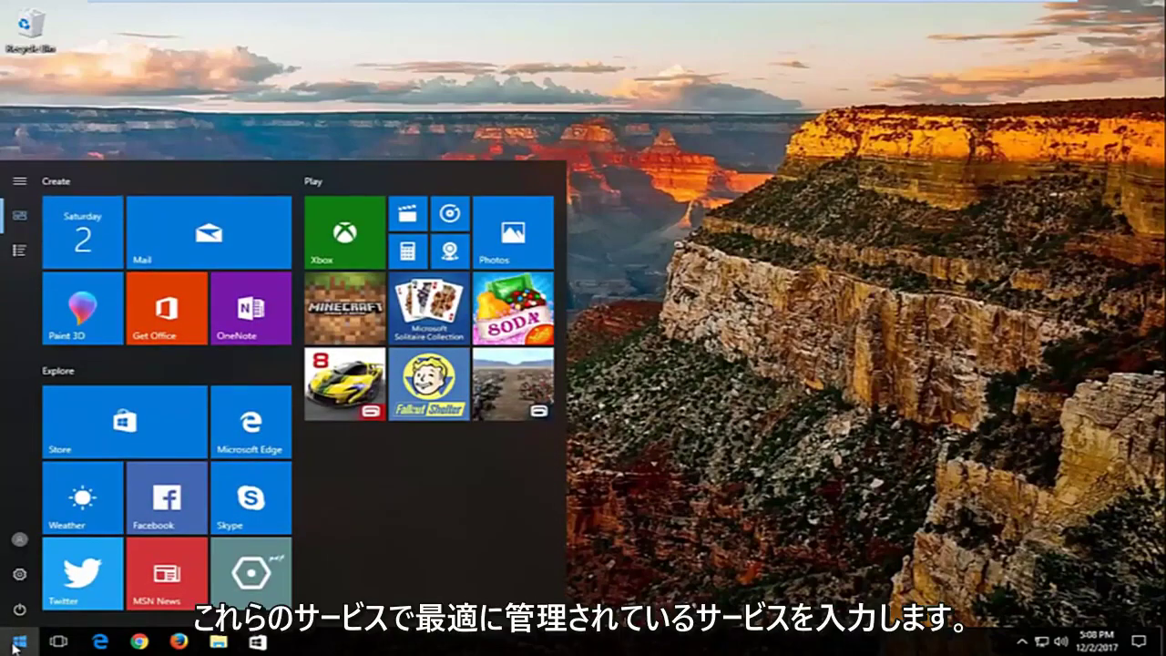
pyautogui.write('services')
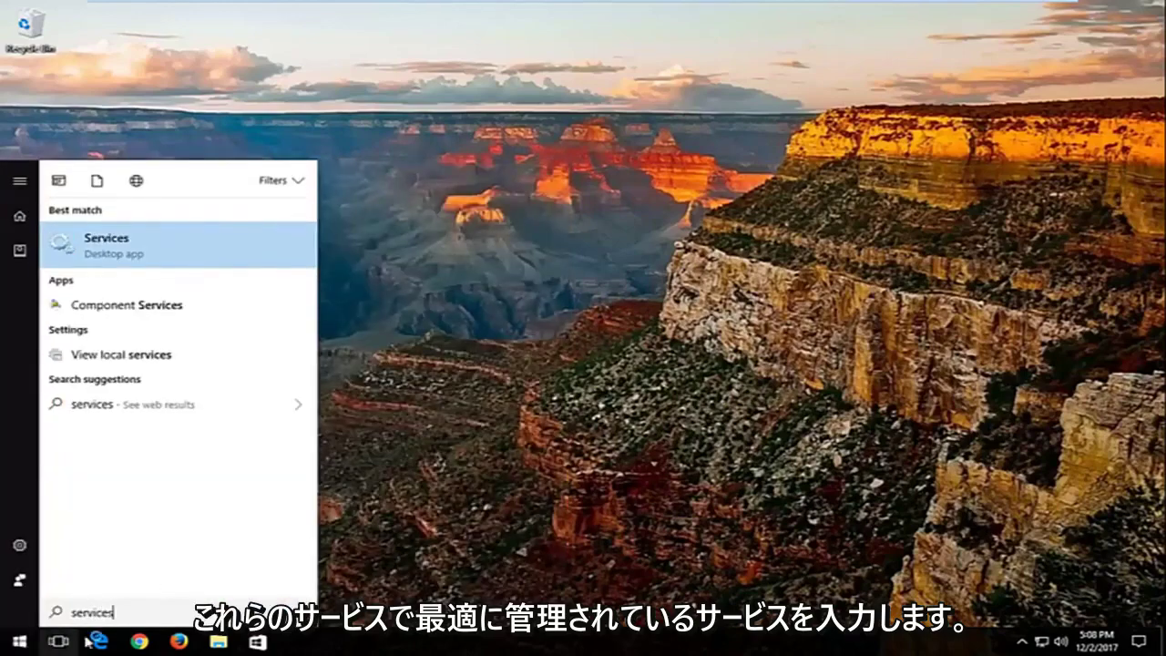
pyautogui.click(116, 246)
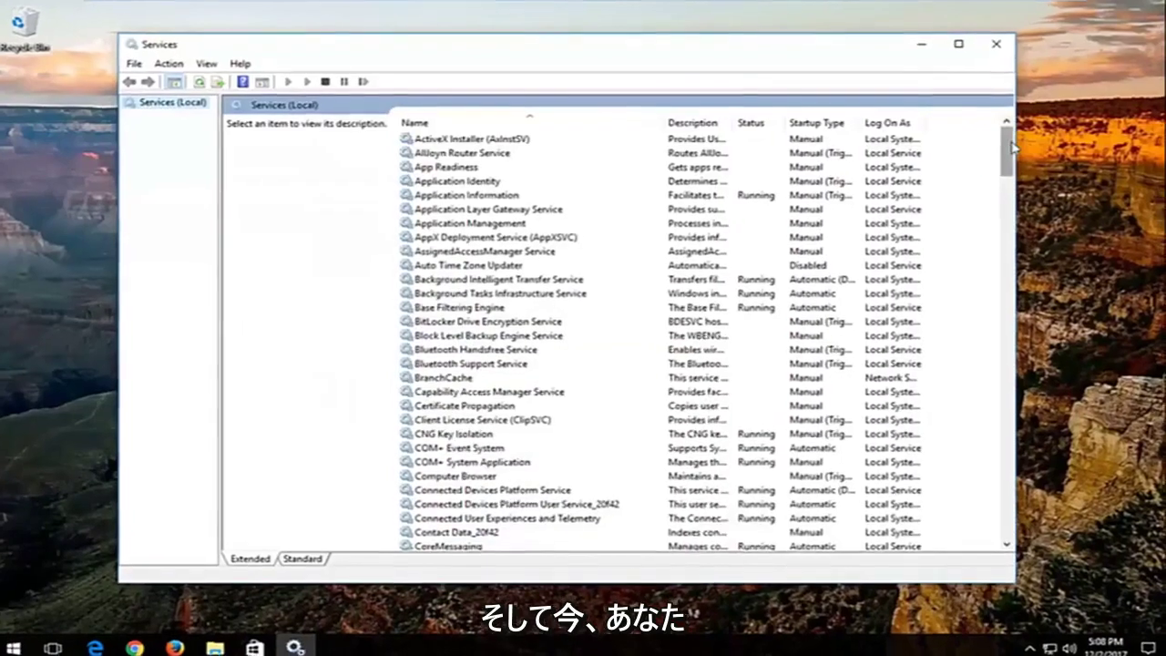
# Find the Superfetch service in the list of local services and open its properties
pyautogui.moveTo(1000, 150); pyautogui.dragTo(1053, 424)
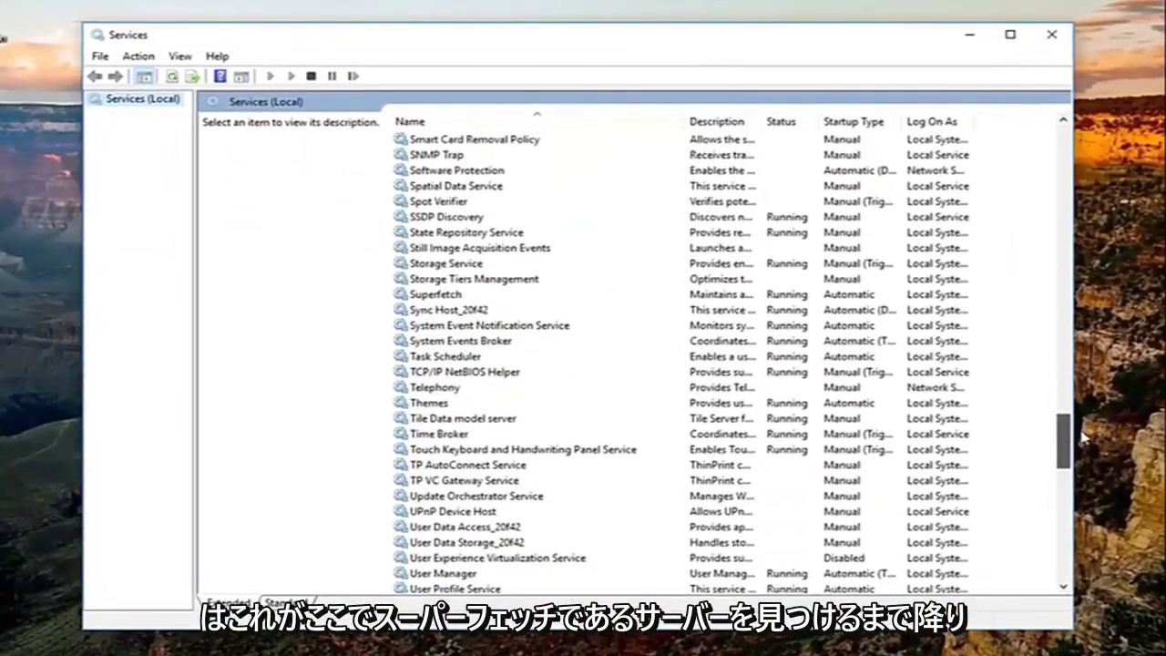
pyautogui.click(424, 296)
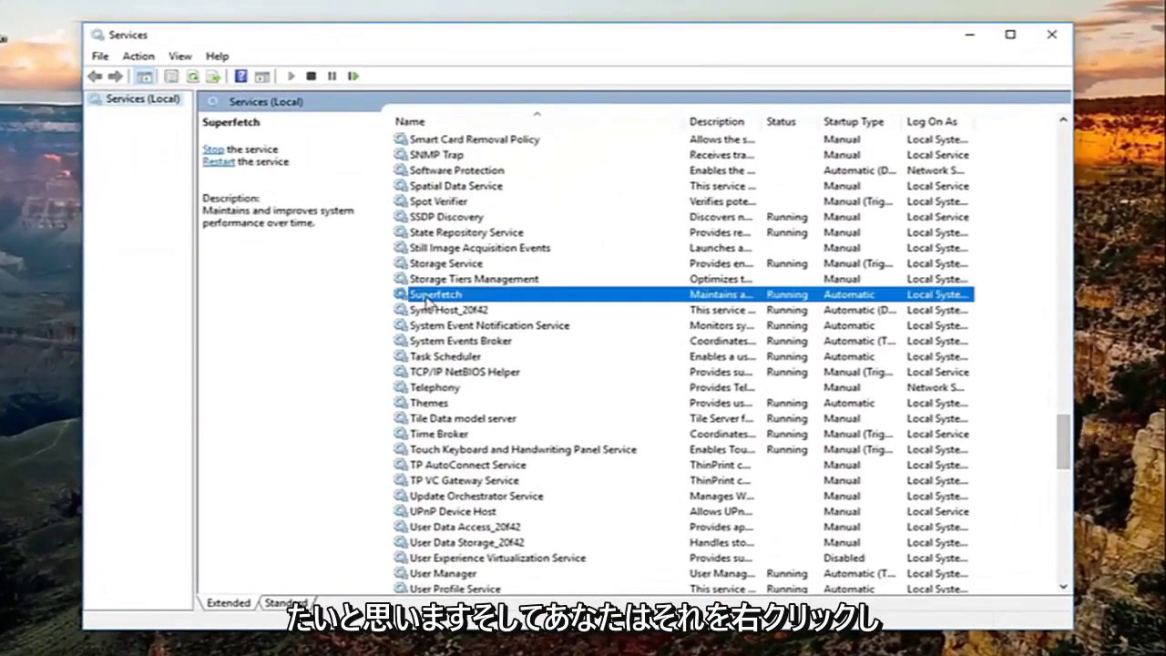
pyautogui.rightClick(426, 299)
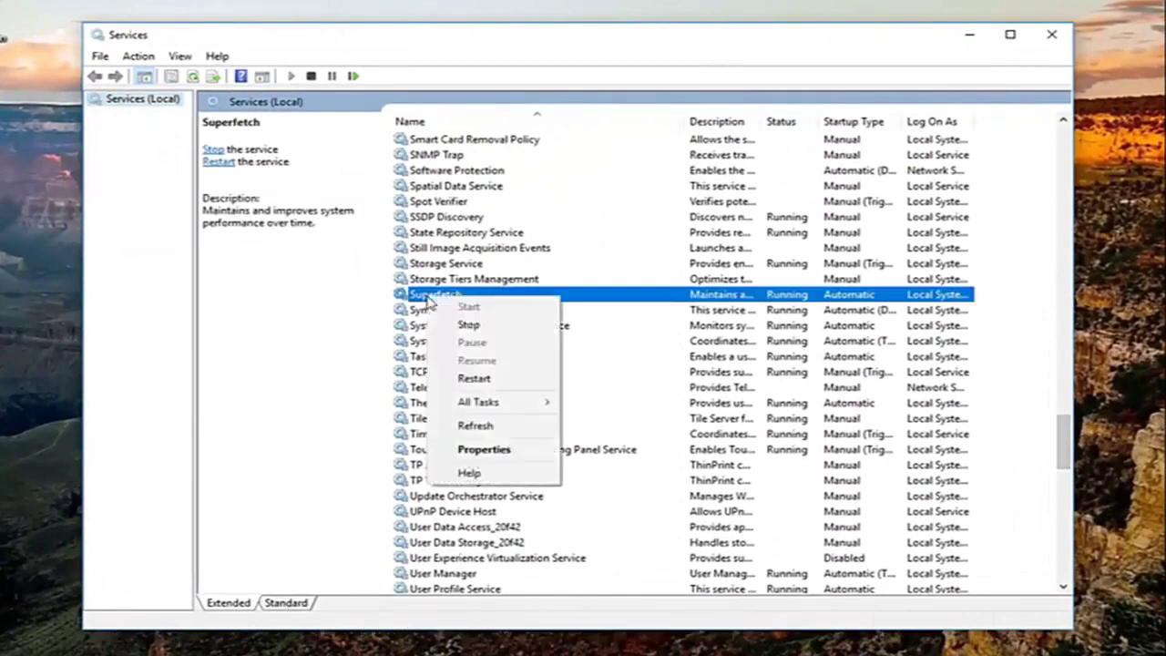
pyautogui.click(482, 449)
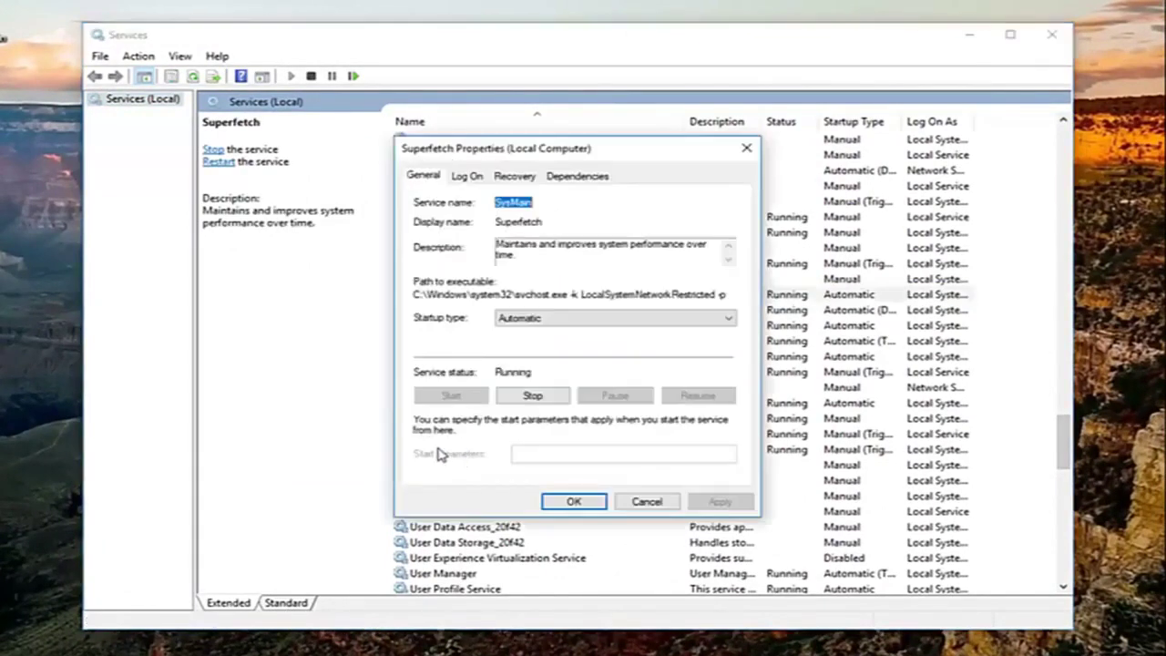
# Set the Superfetch service's startup type to Disabled, apply the change and close the Services window
pyautogui.click(705, 321)
pyautogui.click(515, 366)
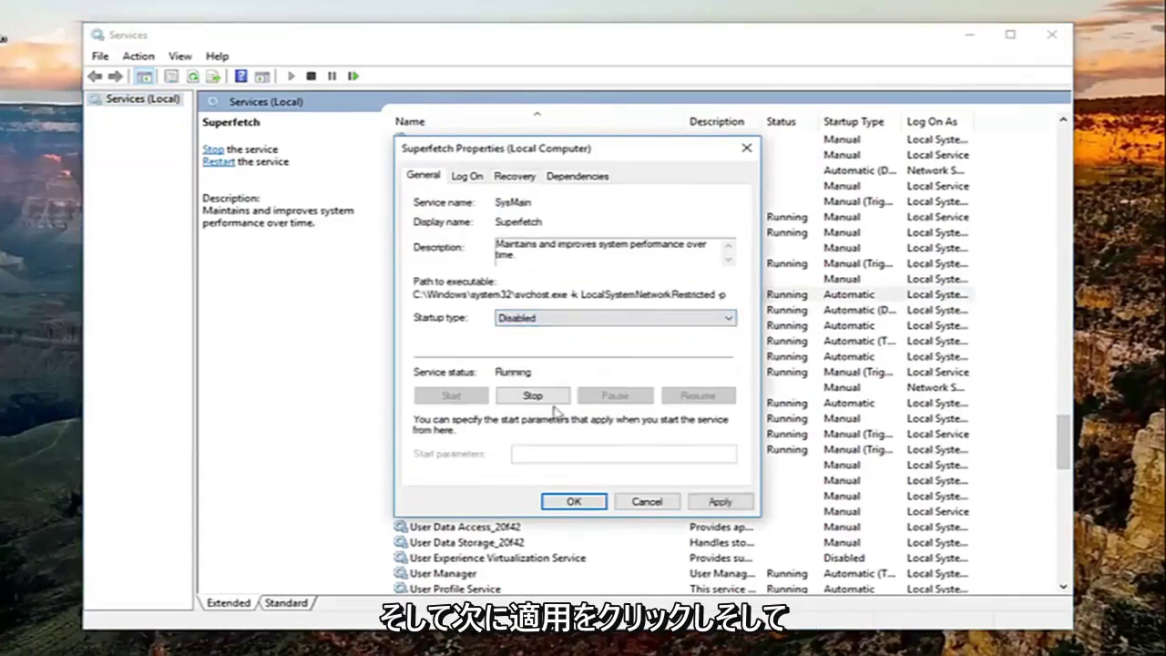
pyautogui.click(716, 502)
pyautogui.click(574, 501)
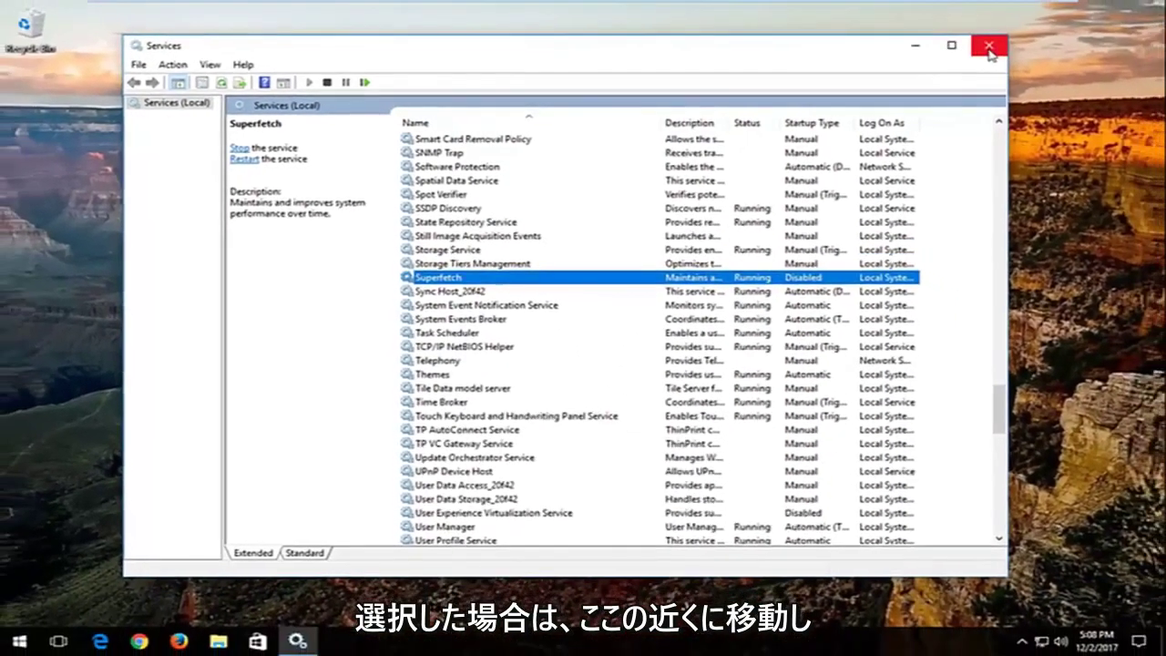
pyautogui.click(989, 48)
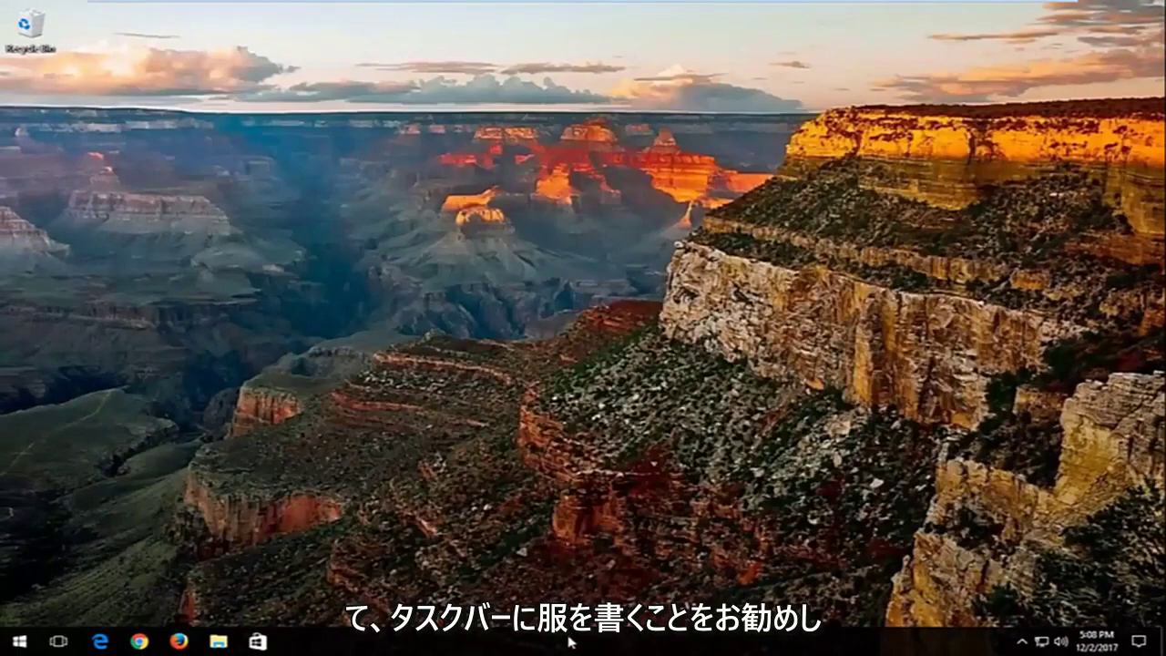
# Open Task Manager, expand it to the detailed view and show the startup programs
pyautogui.rightClick(620, 645)
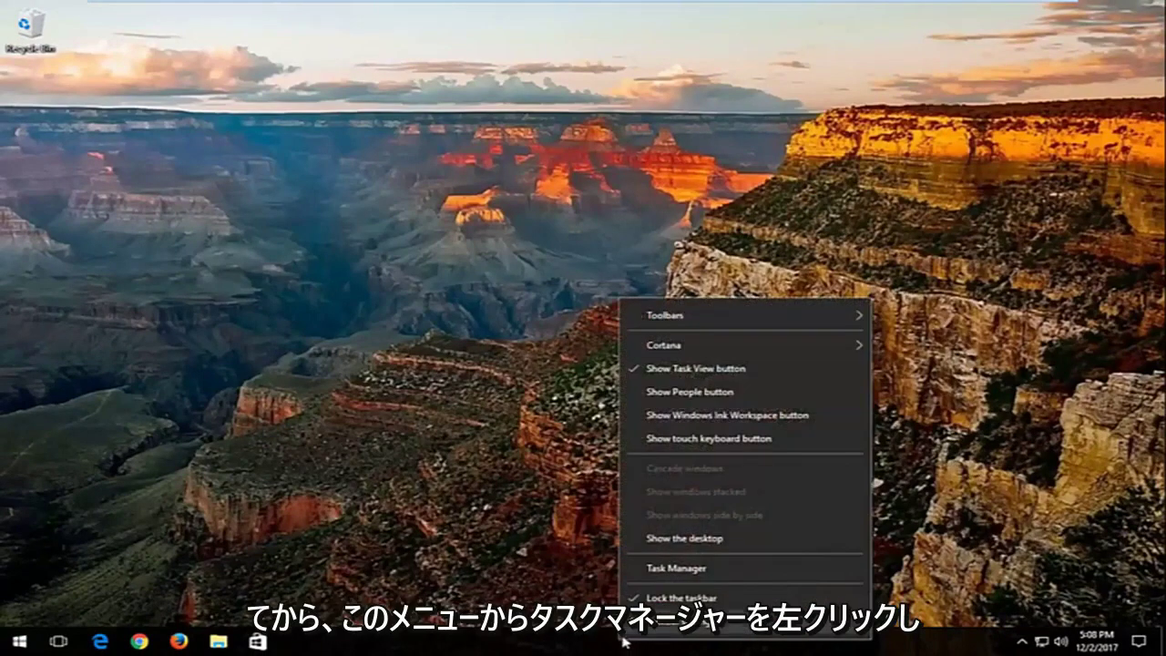
pyautogui.click(679, 570)
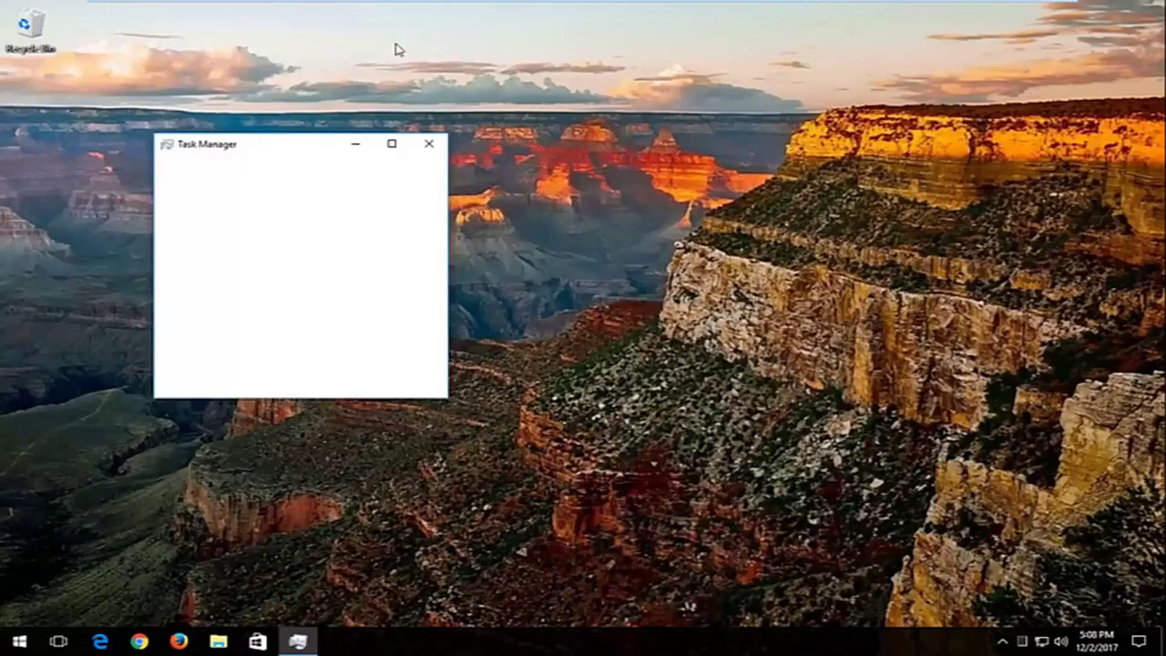
pyautogui.moveTo(281, 153); pyautogui.dragTo(480, 107)
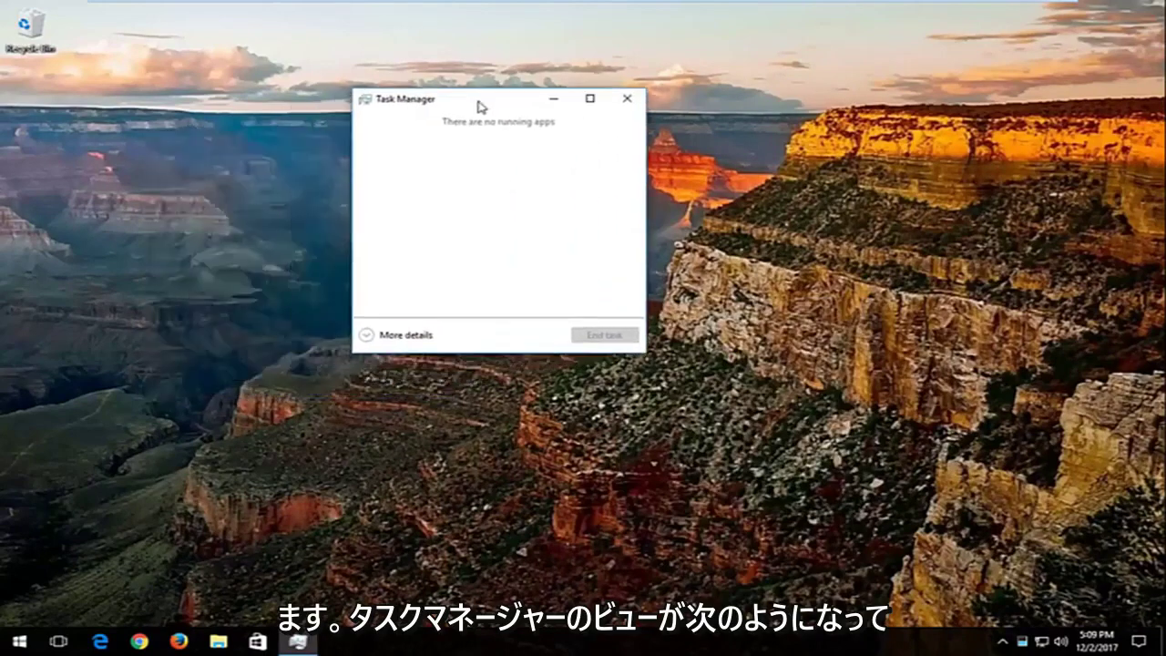
pyautogui.click(386, 337)
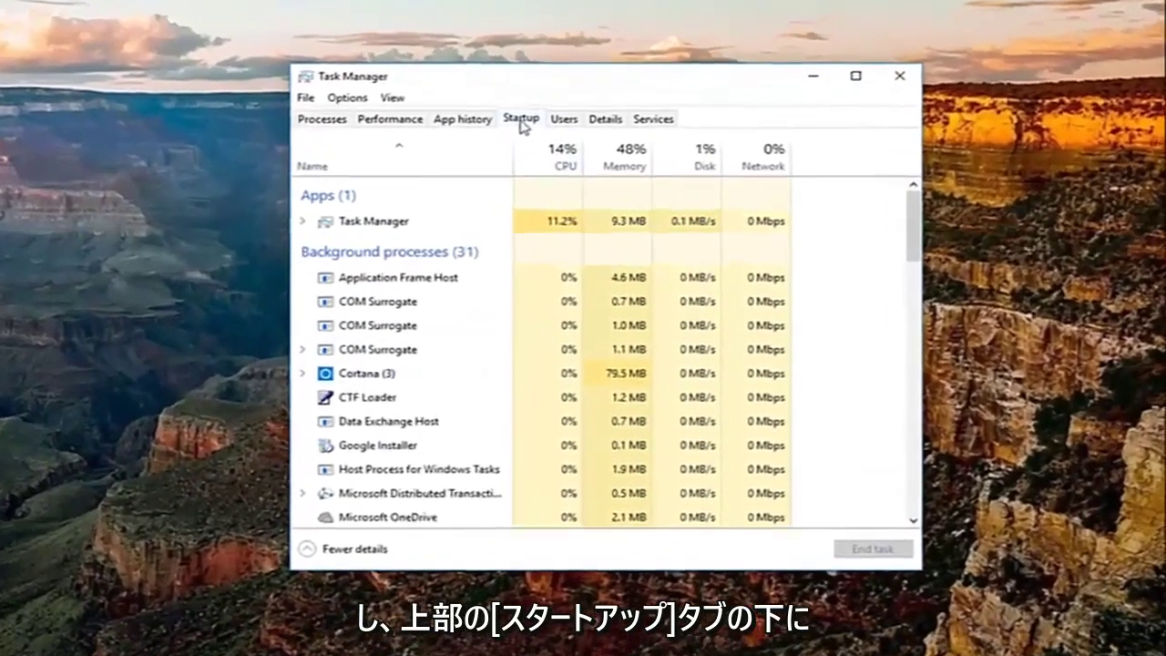
pyautogui.click(522, 122)
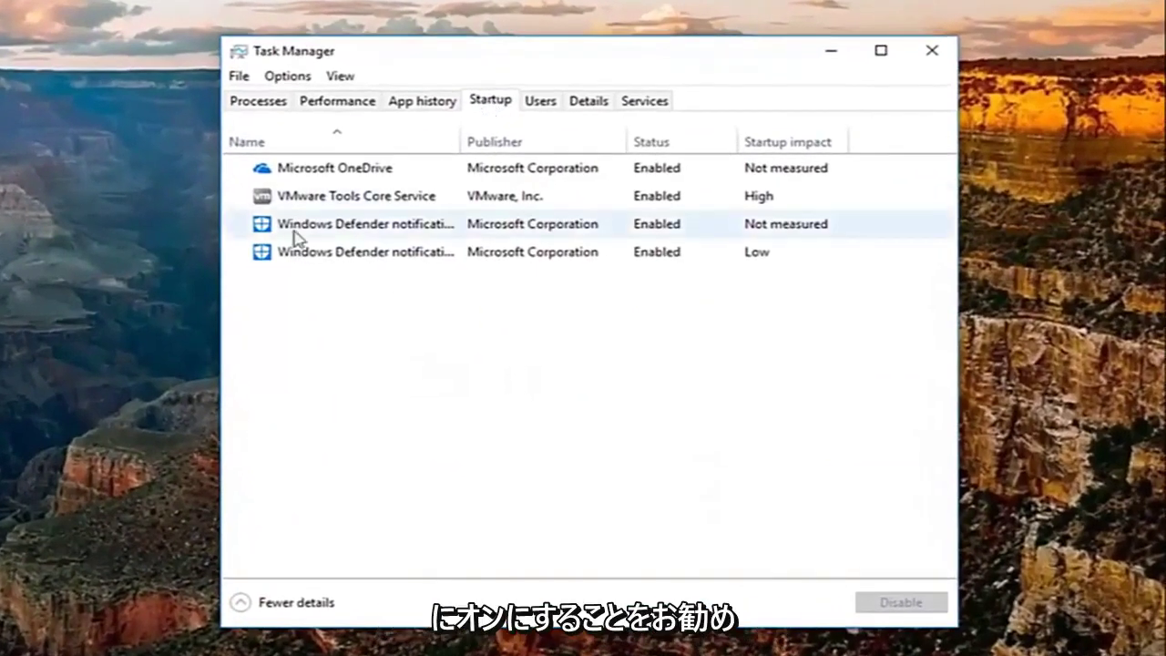
# Review the startup entries for VMware Tools Core Service, Microsoft OneDrive and the Windows Defender notifications
pyautogui.click(297, 195)
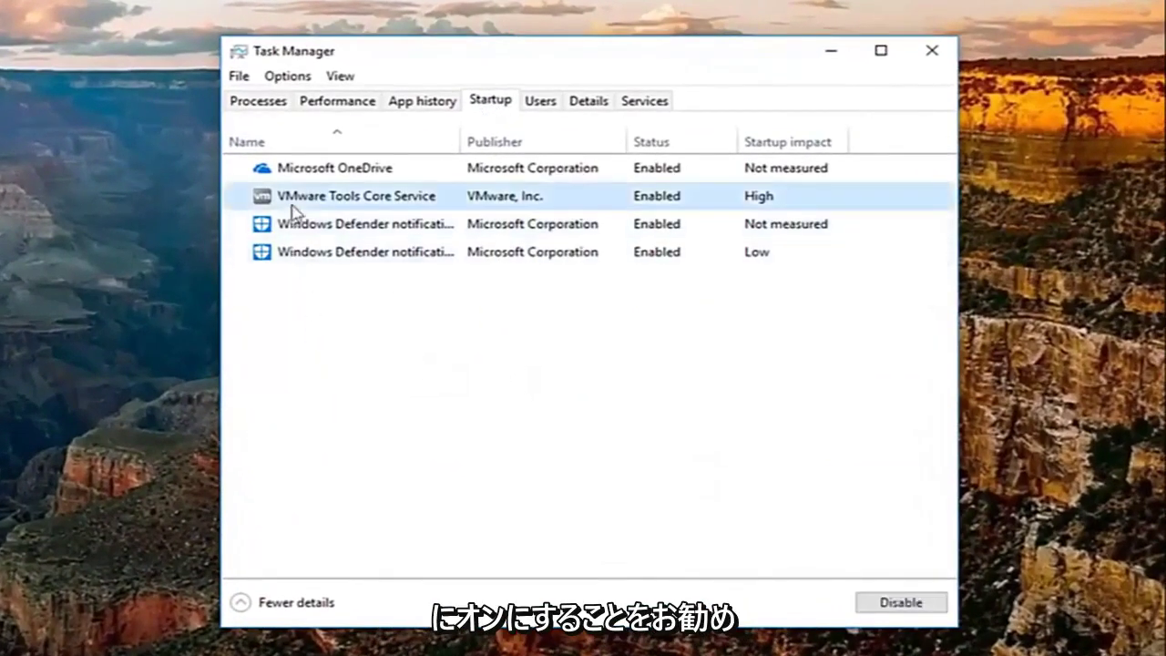
pyautogui.click(312, 251)
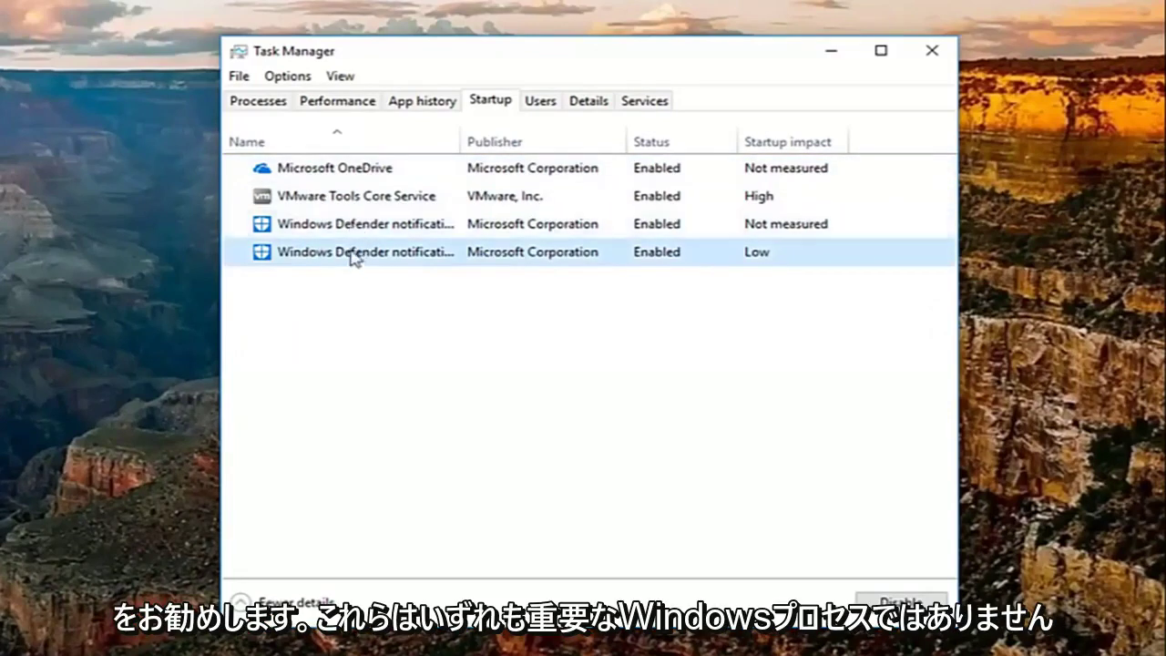
pyautogui.click(356, 178)
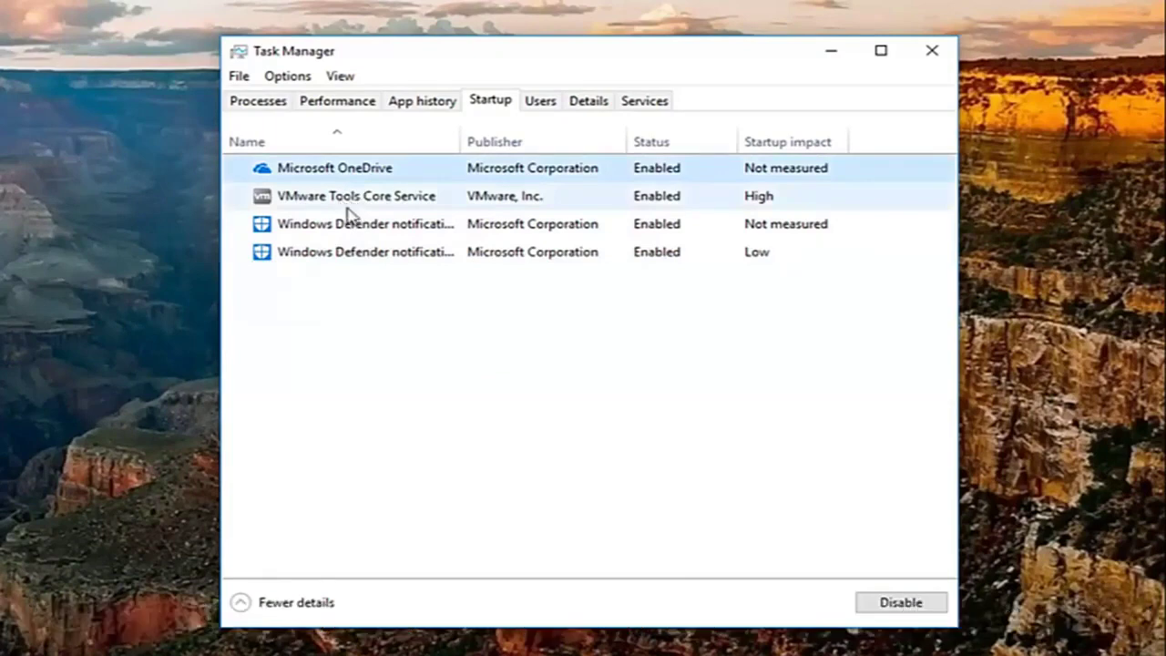
pyautogui.click(346, 208)
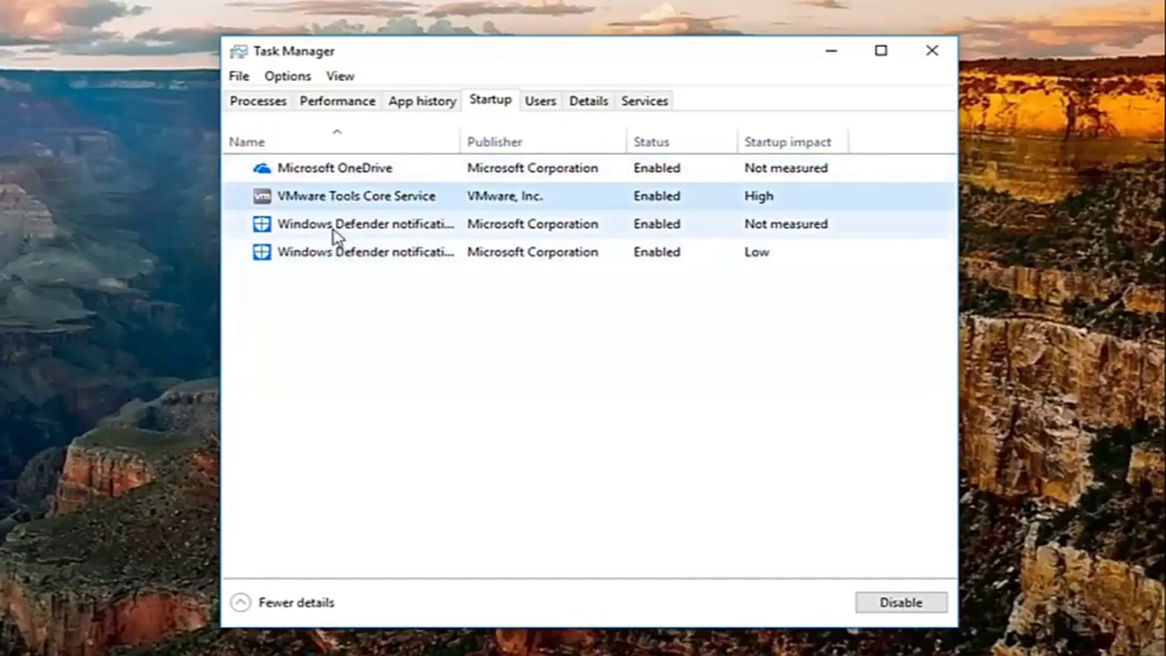
pyautogui.click(334, 231)
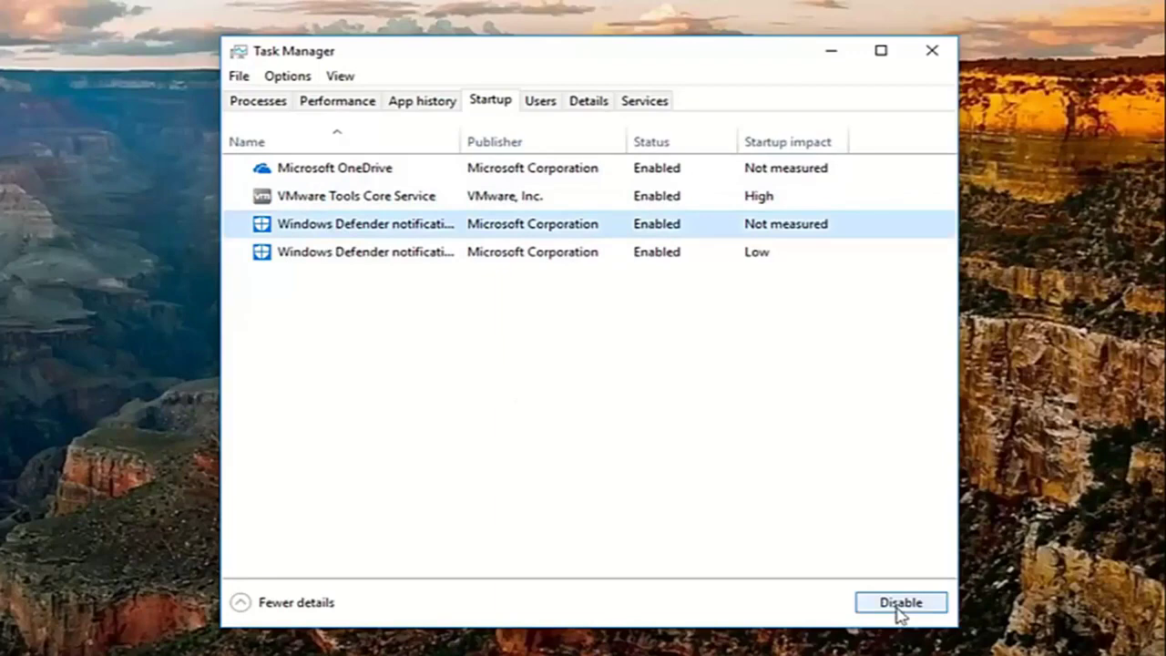
pyautogui.click(348, 201)
# Disable Microsoft OneDrive at startup, enable it again and close Task Manager
pyautogui.click(324, 171)
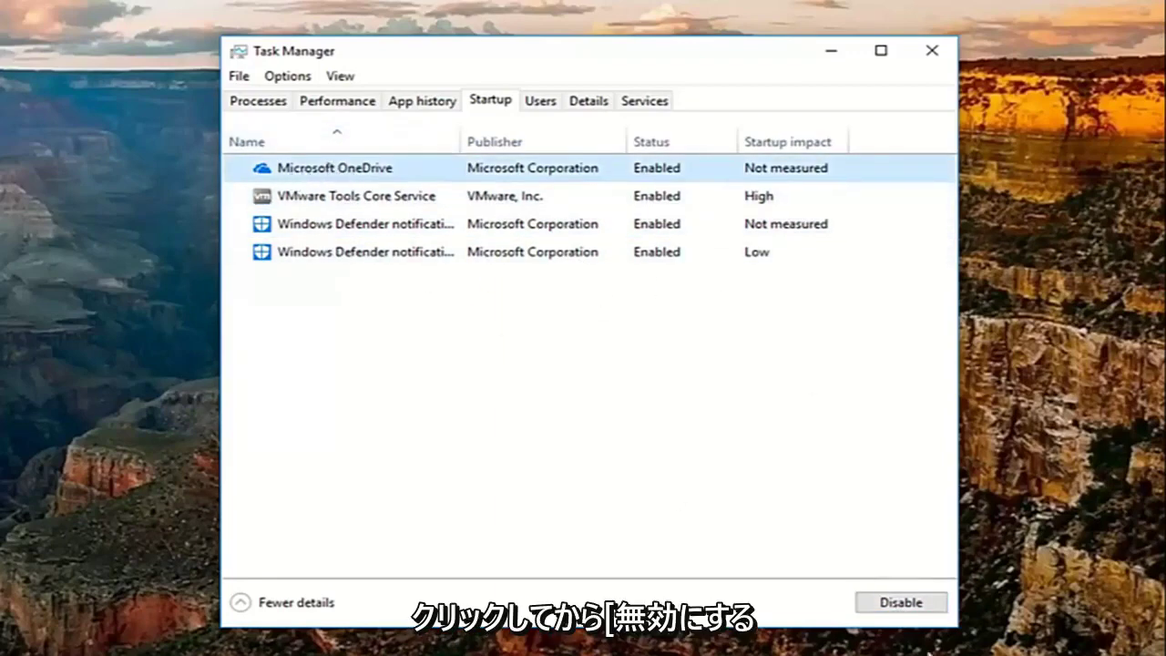
pyautogui.click(902, 604)
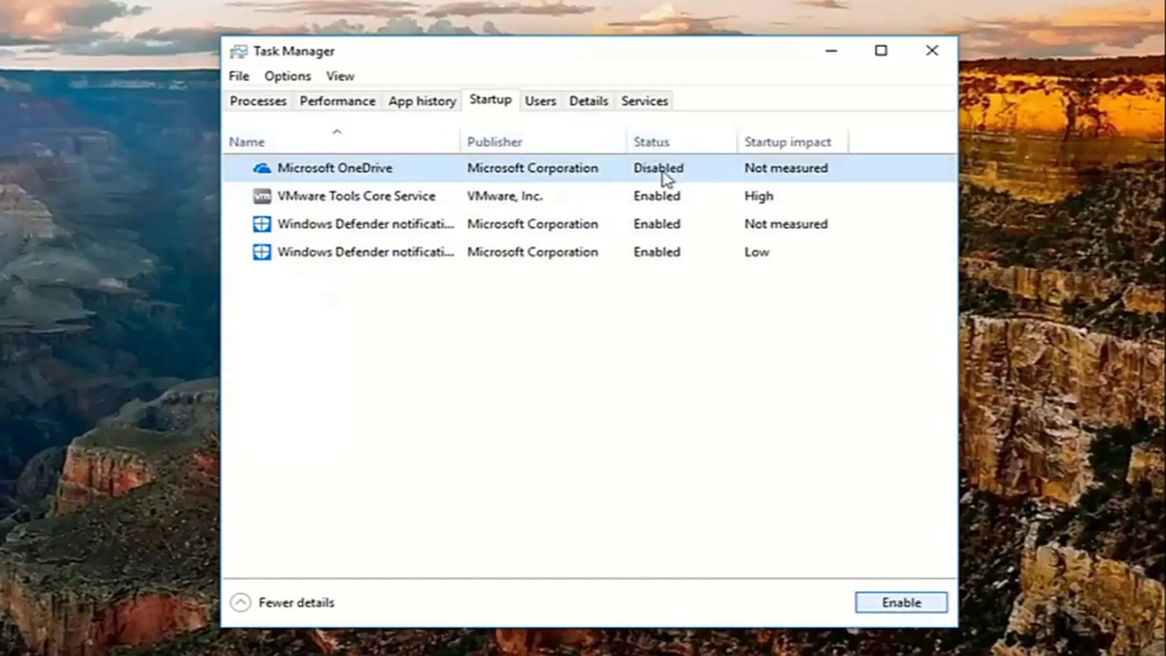
pyautogui.click(902, 604)
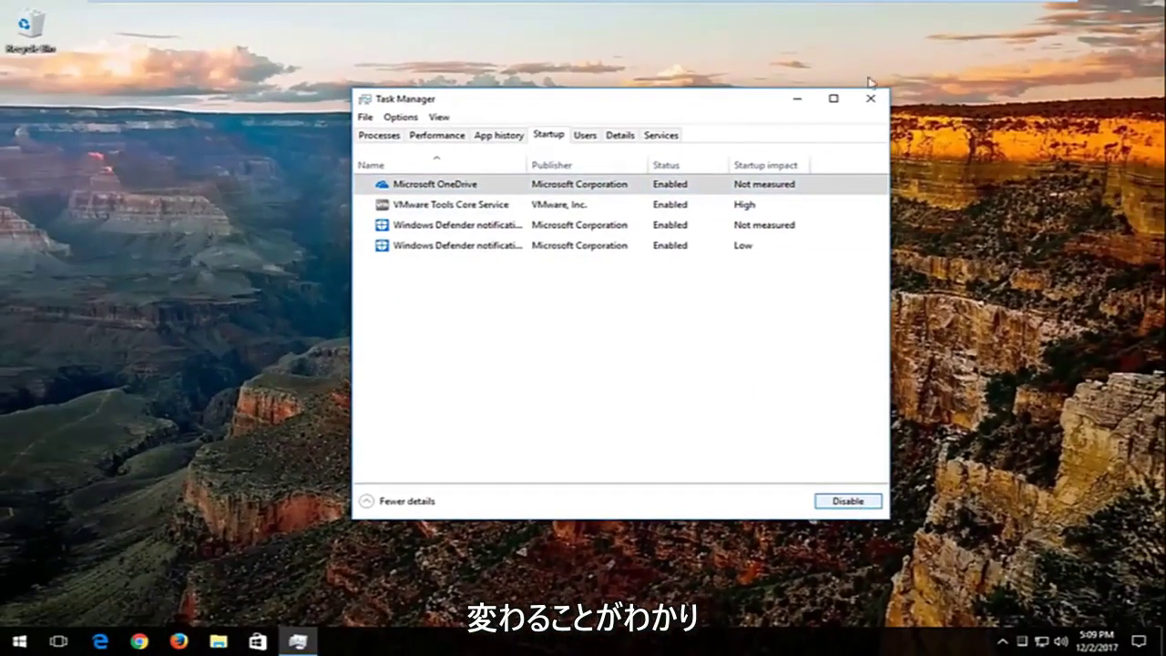
pyautogui.click(852, 503)
pyautogui.click(872, 98)
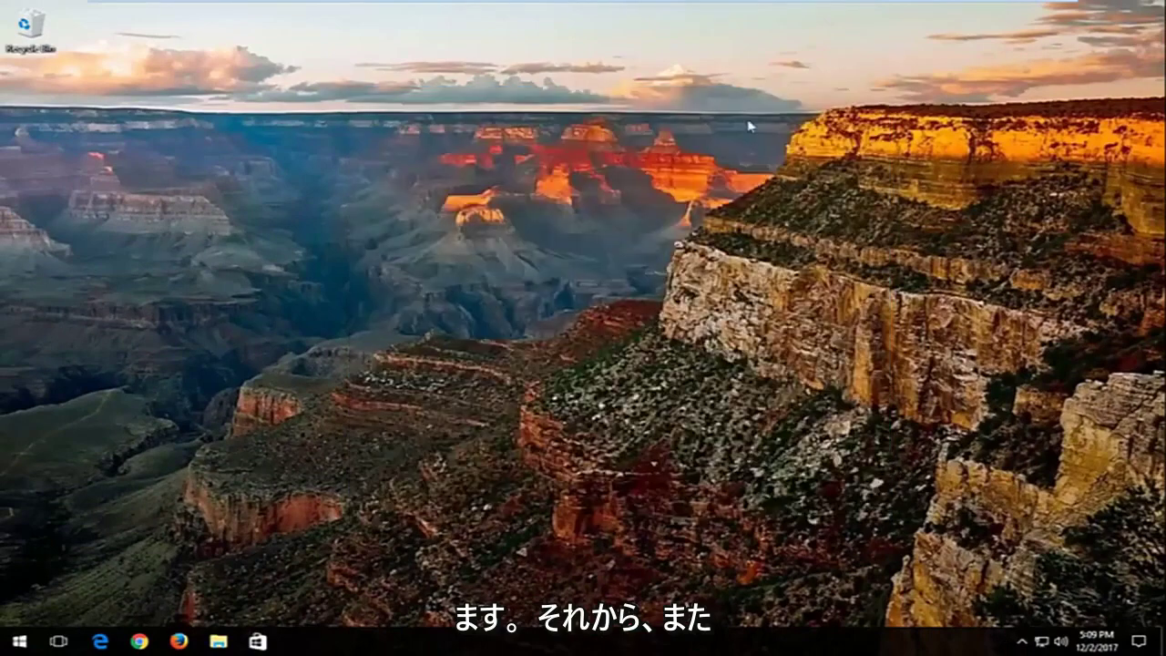
# Search the system for "programs" and open the Add or remove programs settings
pyautogui.click(18, 641)
pyautogui.press('super+s')
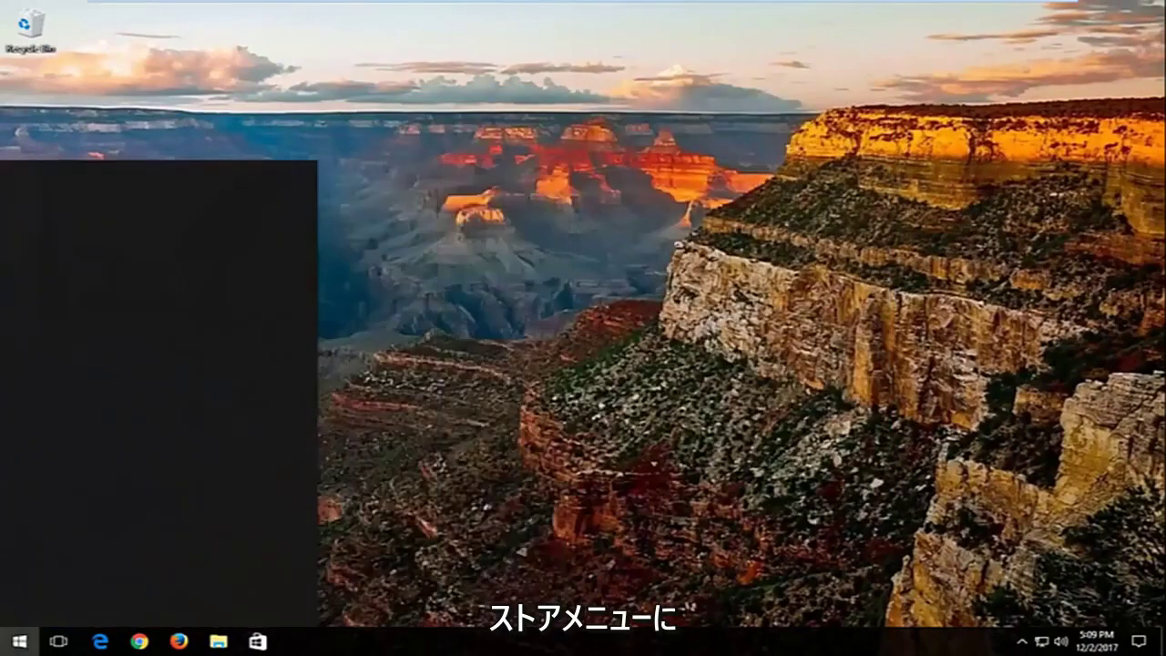
pyautogui.write('programs')
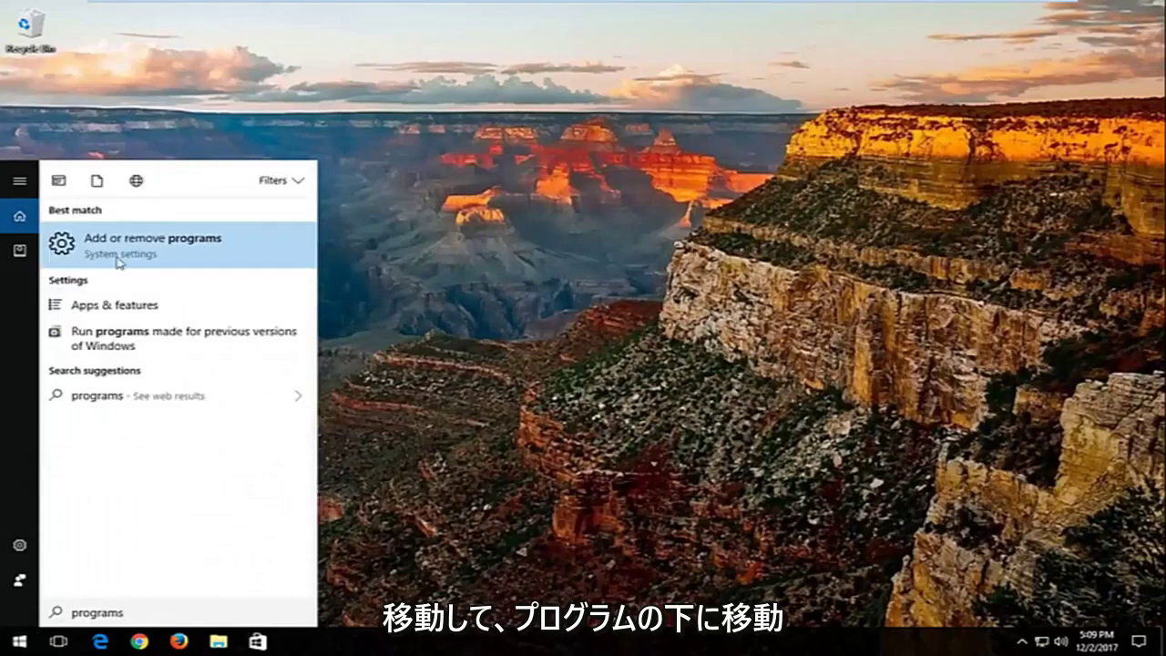
pyautogui.click(118, 261)
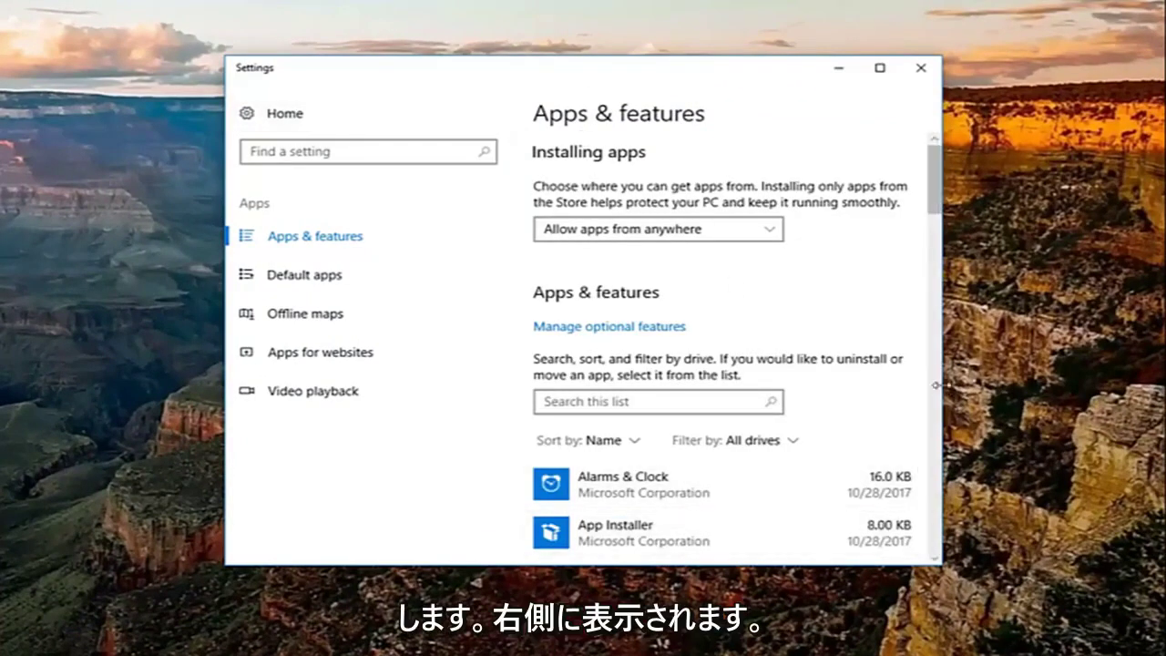
# Check the uninstall options of installed apps such as Alarms & Clock, App Installer, Calculator, Camera and Feedback Hub
pyautogui.scroll(-3, 936, 202)
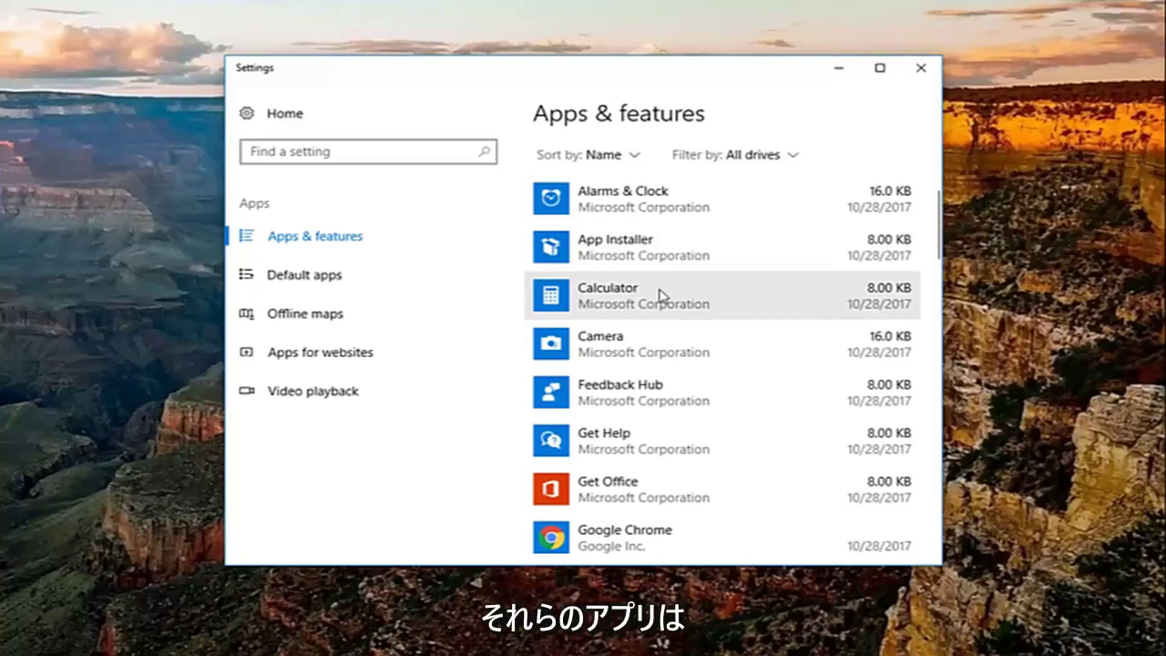
pyautogui.scroll(2, 658, 292)
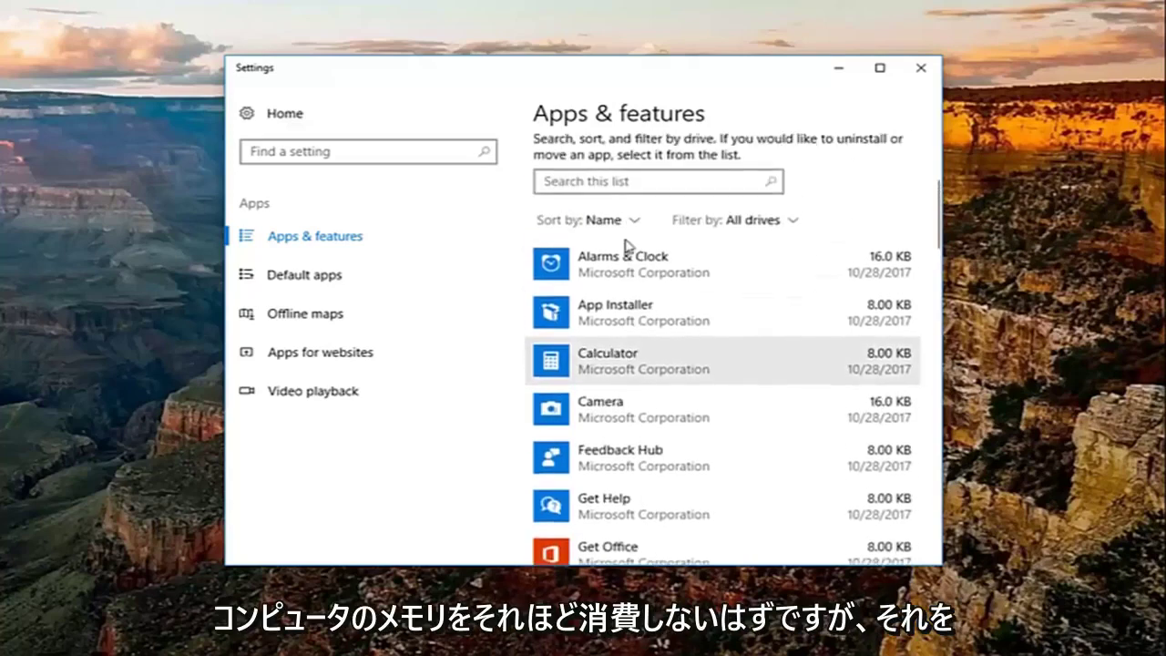
pyautogui.click(628, 266)
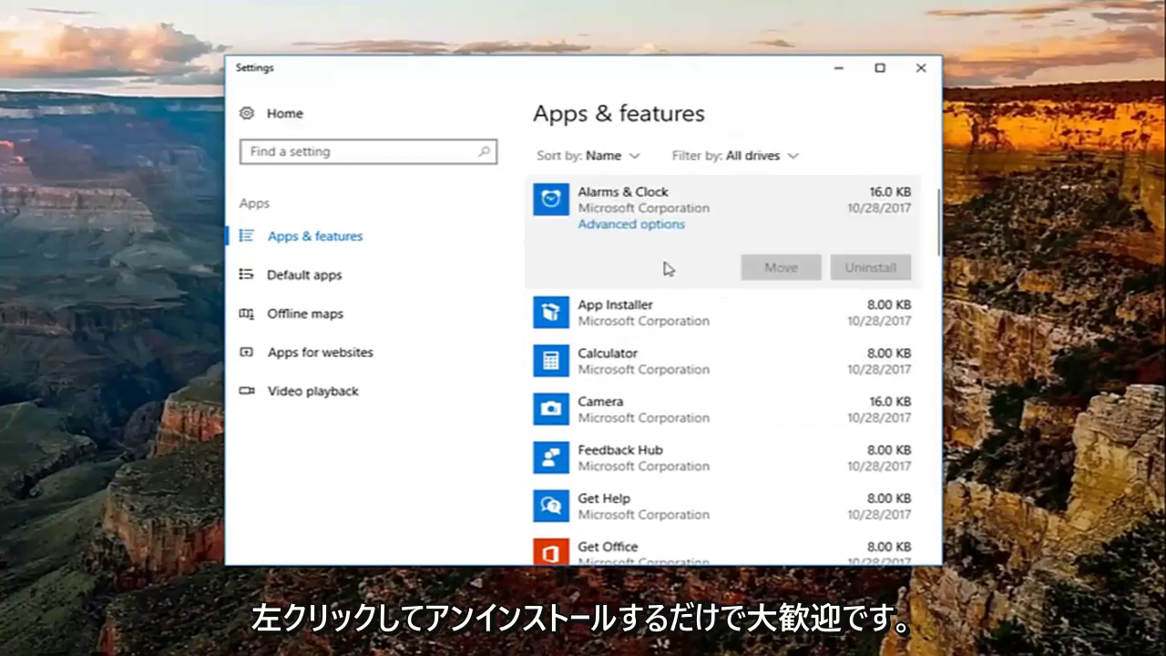
pyautogui.click(770, 459)
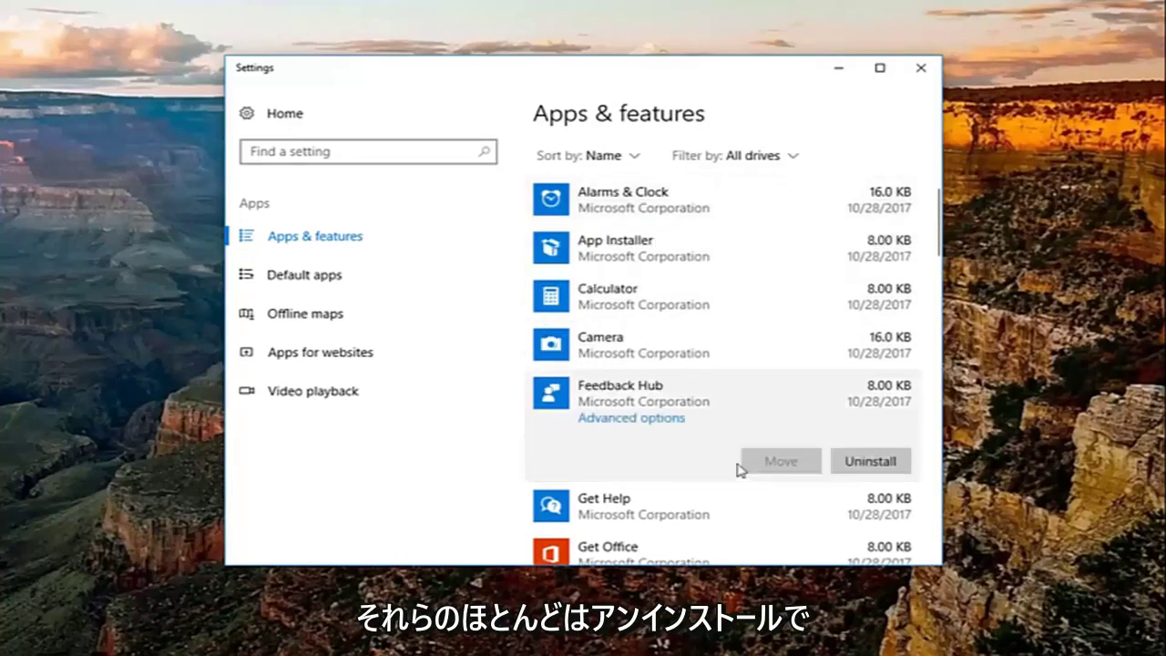
pyautogui.click(646, 210)
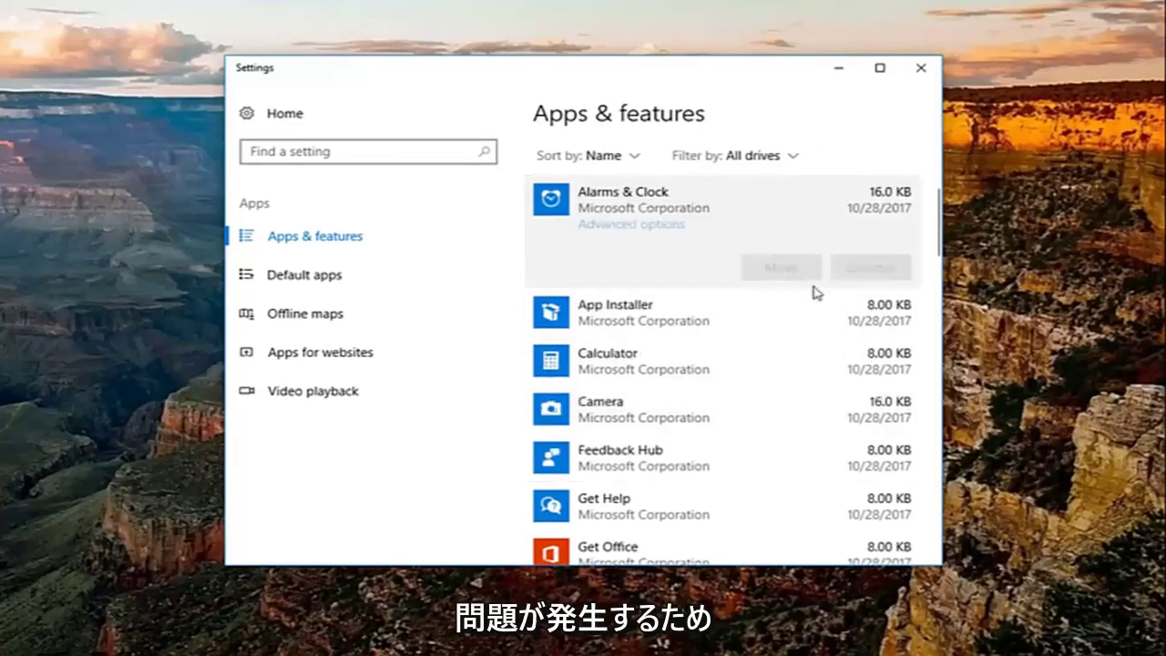
pyautogui.click(657, 330)
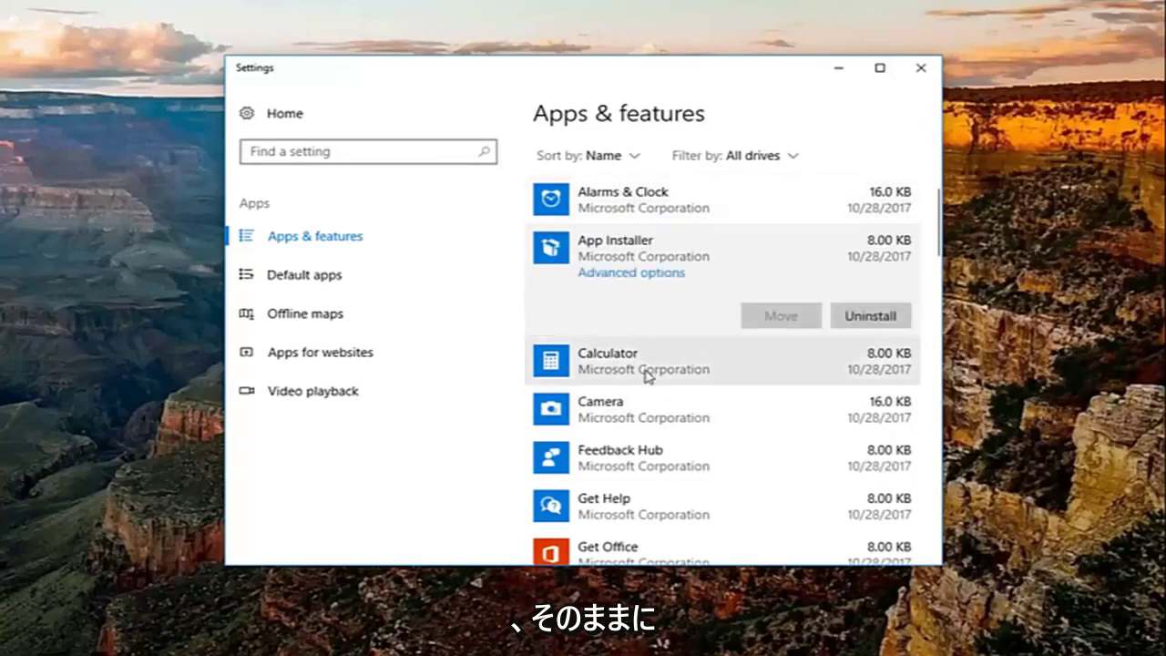
pyautogui.click(645, 375)
pyautogui.click(757, 428)
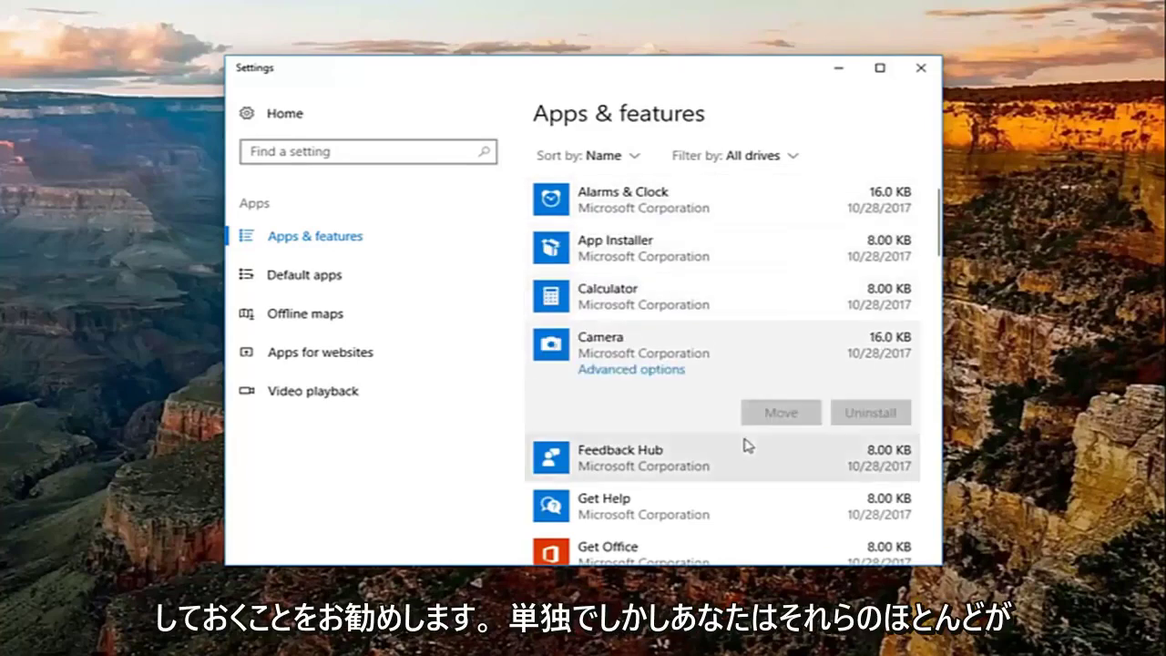
pyautogui.click(762, 463)
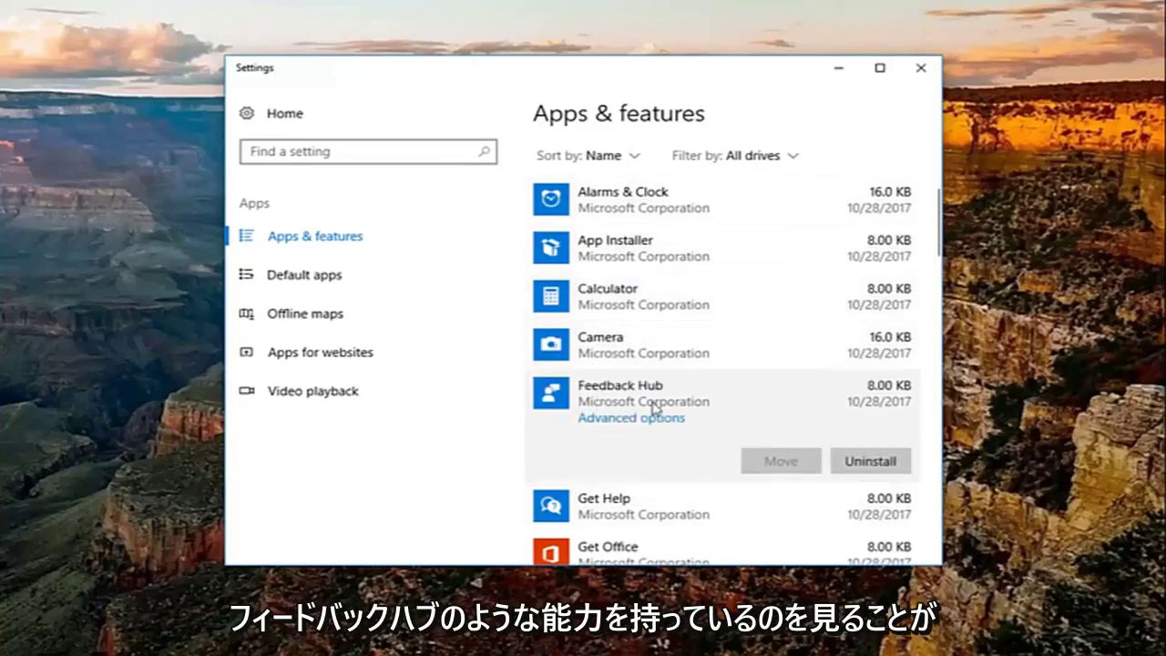
# Check the uninstall options of the Get Help and Camera apps, and close the Settings window
pyautogui.scroll(-1, 675, 417)
pyautogui.click(604, 438)
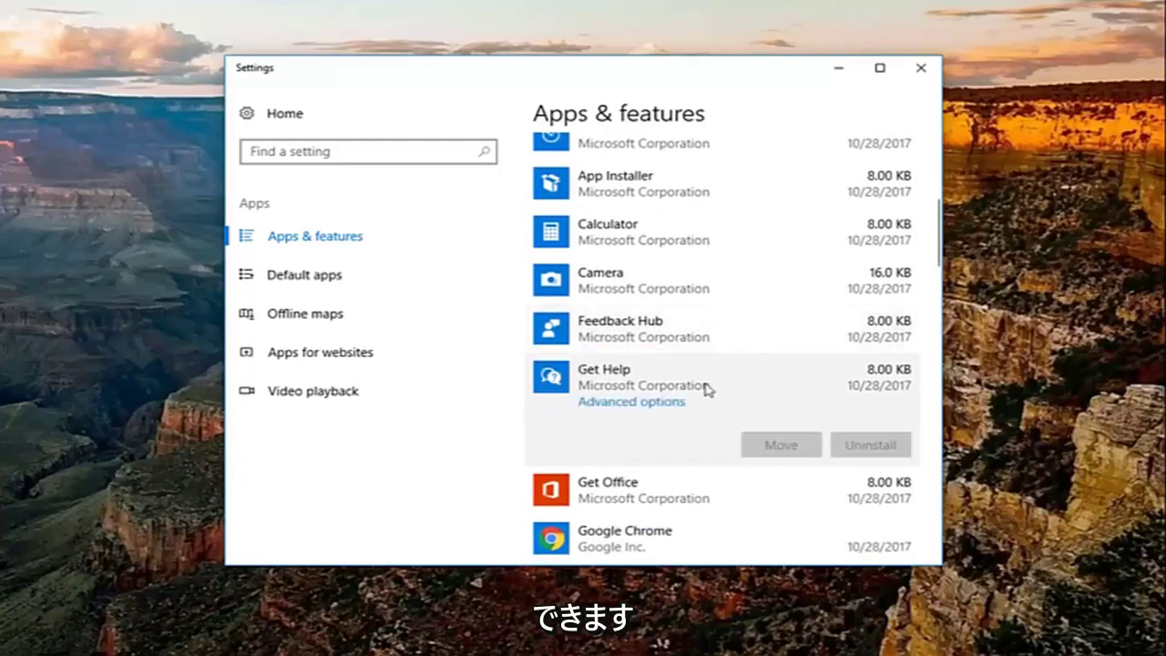
pyautogui.scroll(-1, 629, 394)
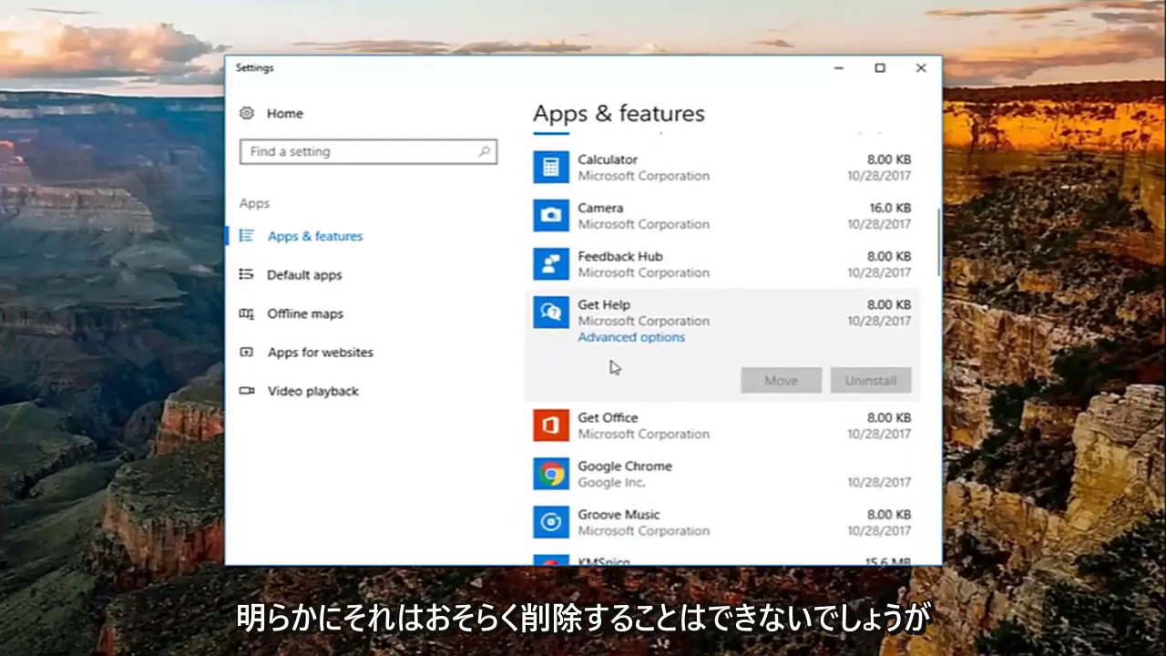
pyautogui.scroll(1, 593, 348)
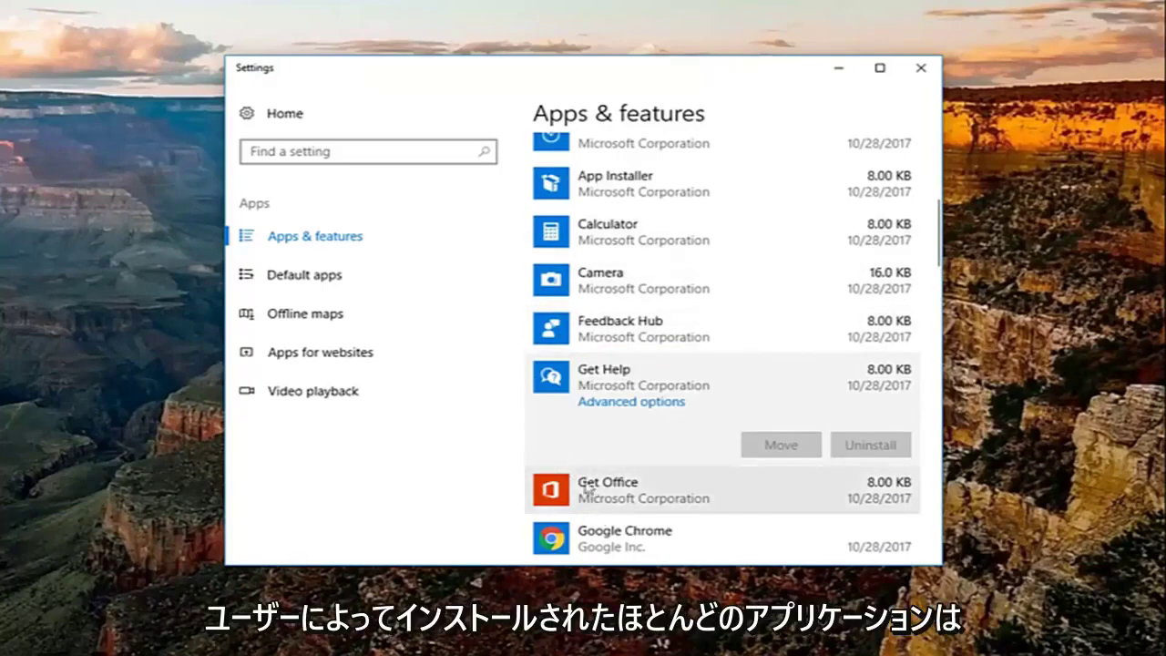
pyautogui.click(653, 285)
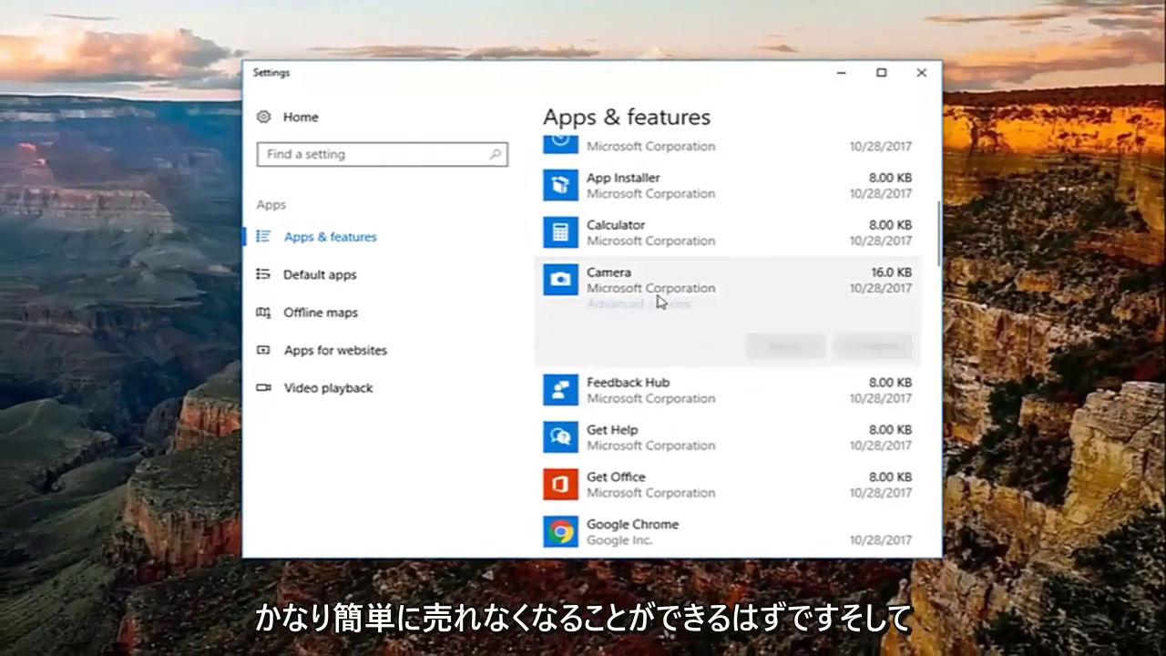
pyautogui.scroll(5, 658, 303)
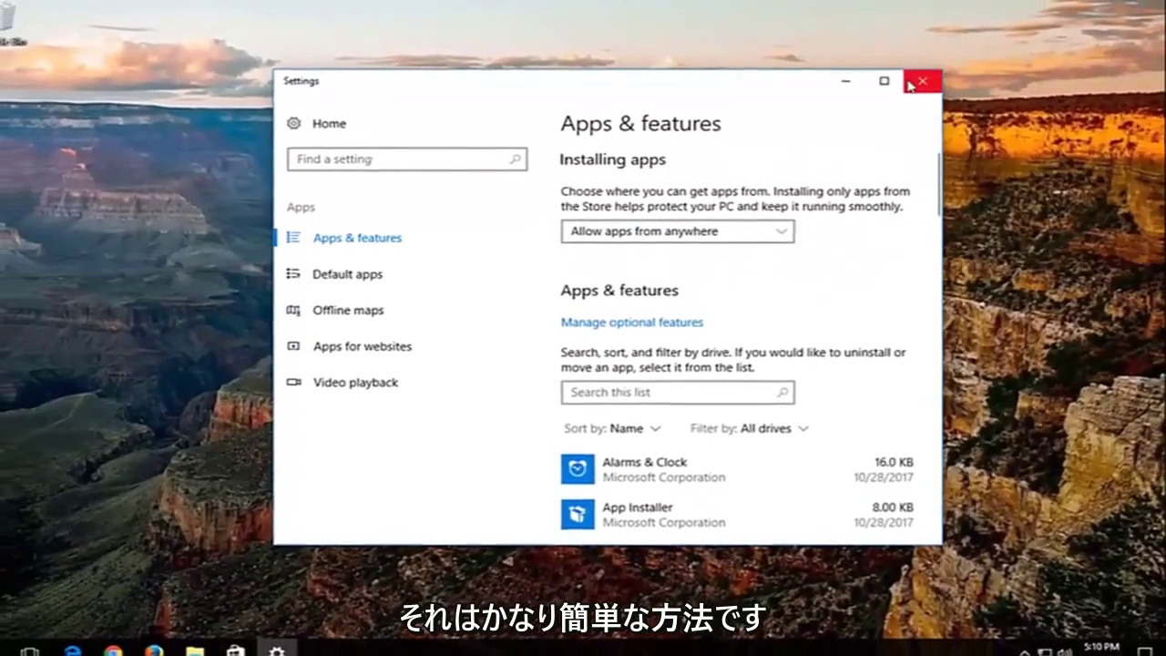
pyautogui.click(916, 83)
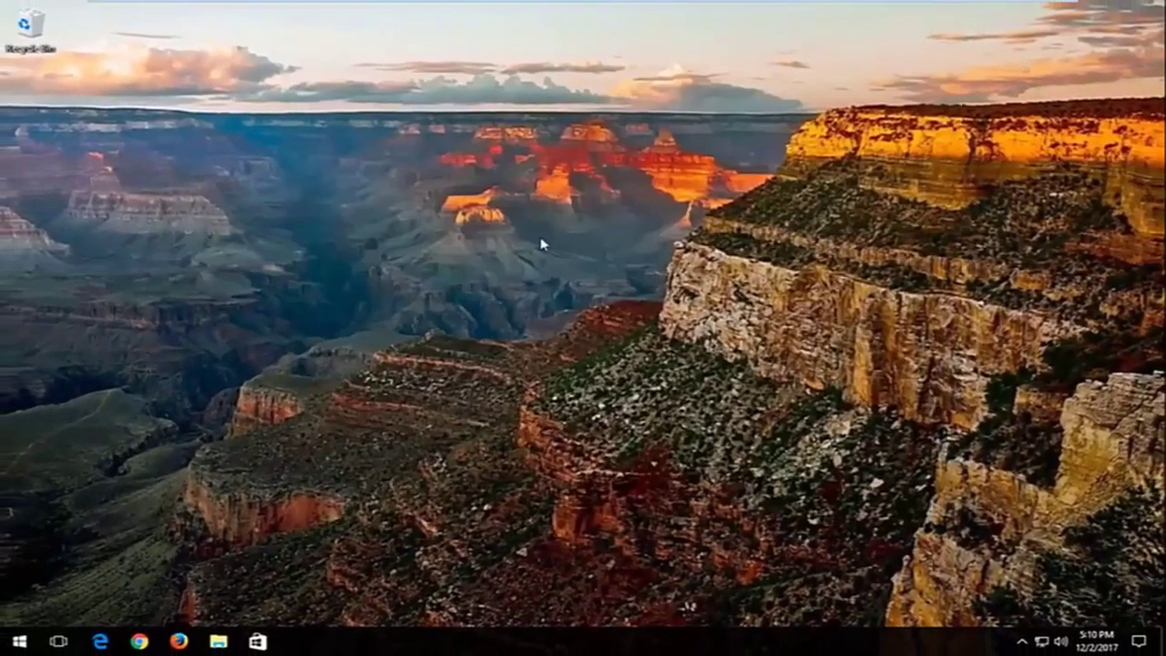